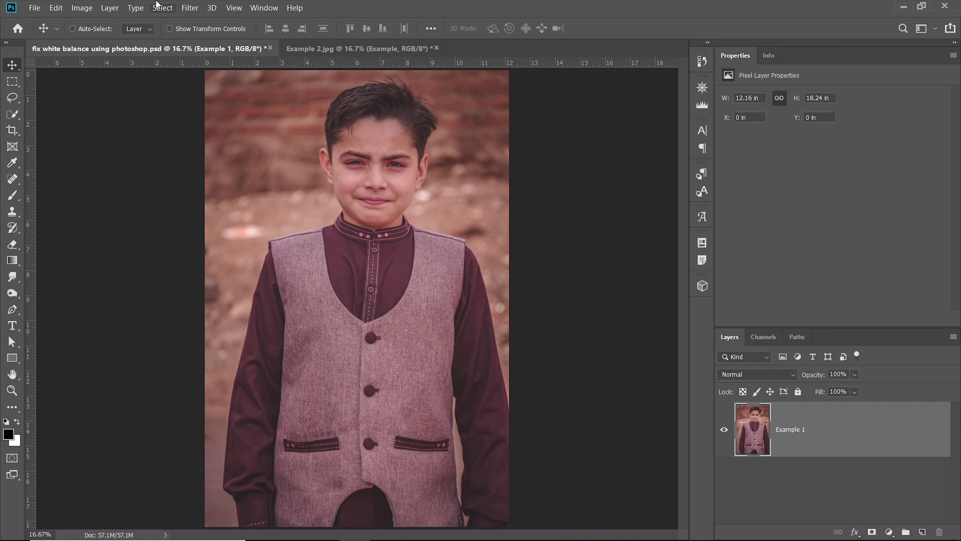
Convert the Example 1 portrait layer to a smart object with Convert for Smart Filters.
click(189, 8)
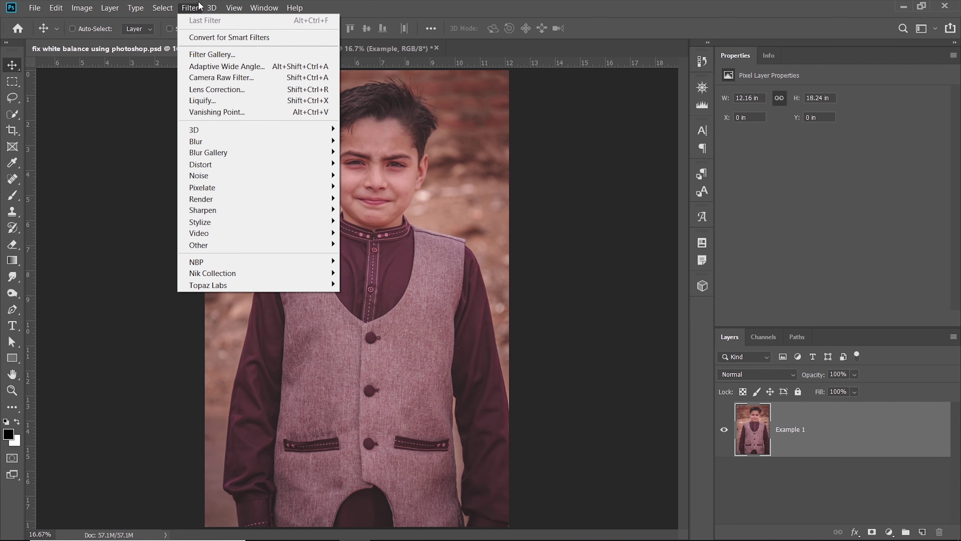
click(213, 40)
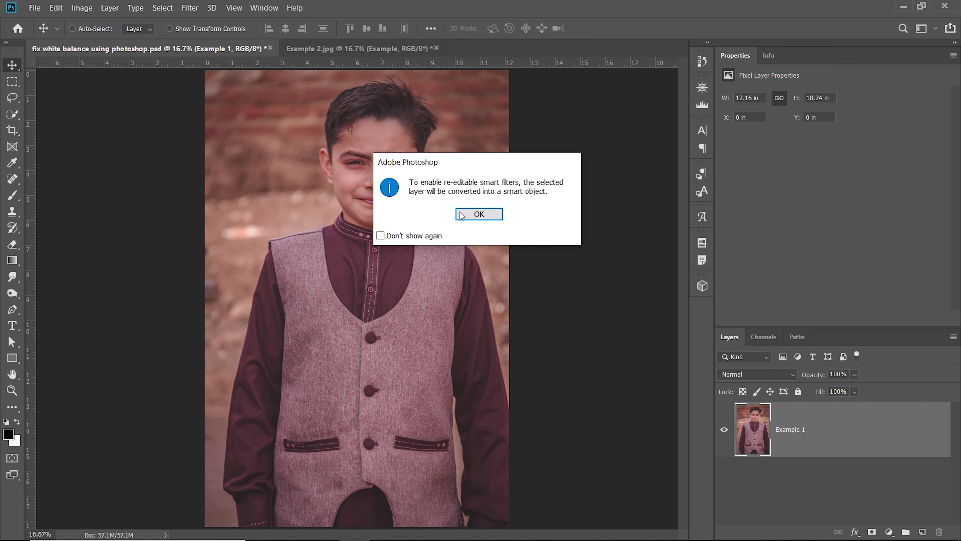
click(463, 216)
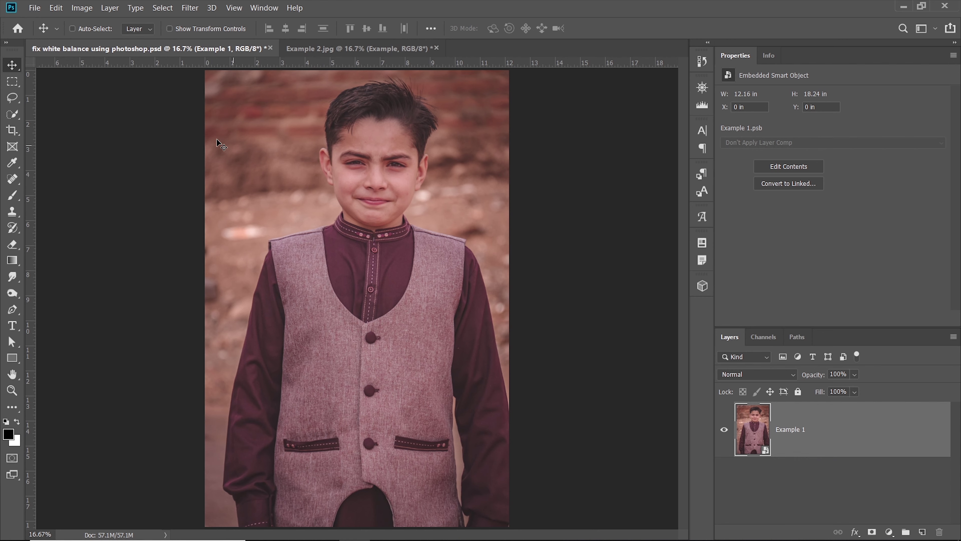
In the Camera Raw Filter, sample the boy's forehead for white balance: Temperature -48, Tint -47.
click(195, 13)
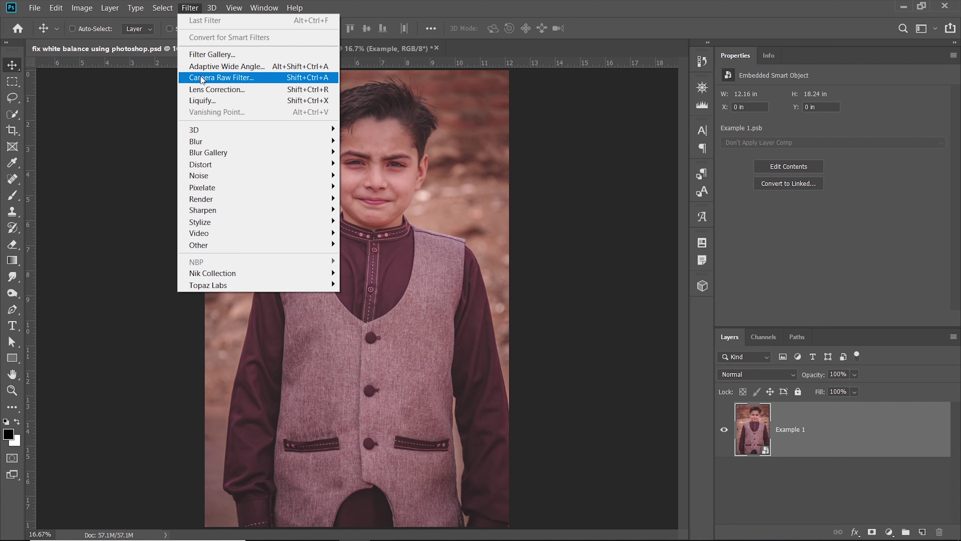
click(229, 77)
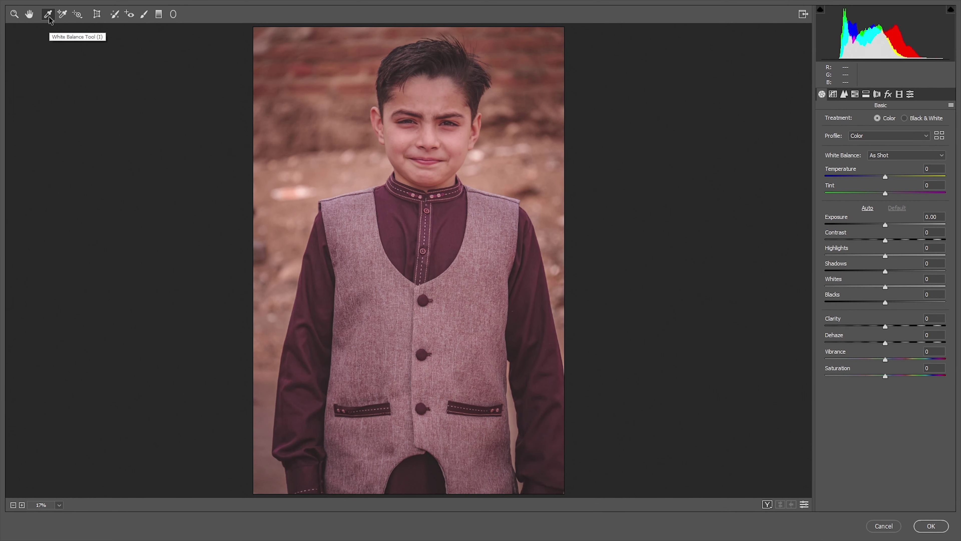
click(50, 17)
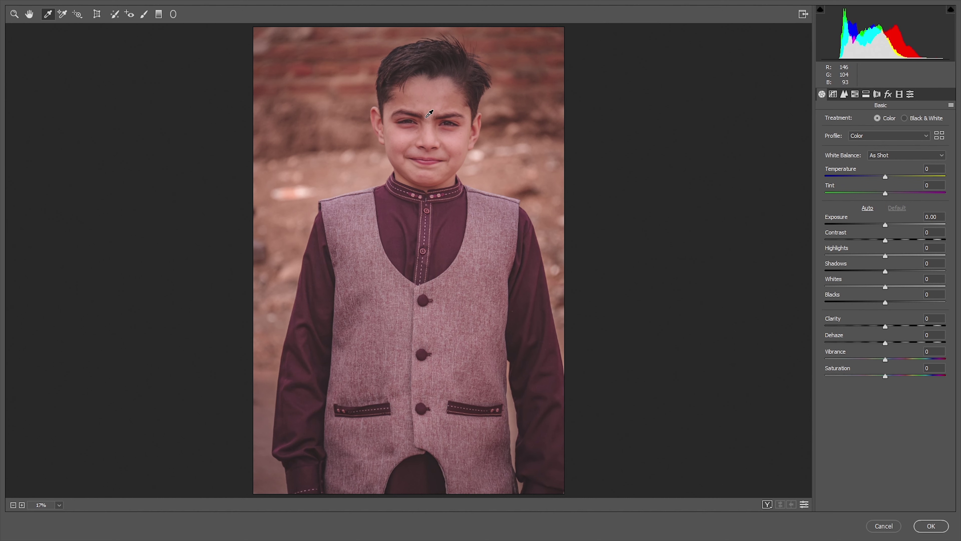
click(432, 87)
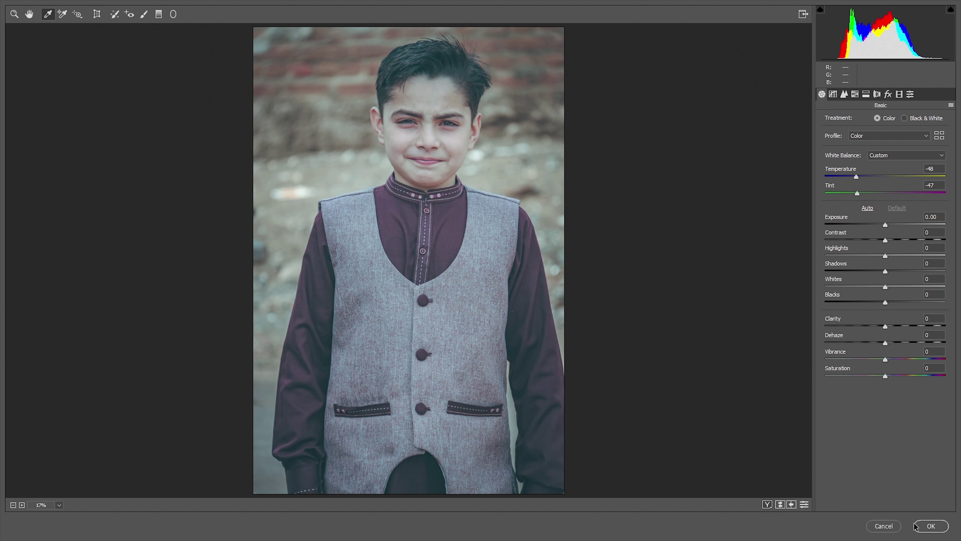
Apply Camera Raw, then reopen it and add Saturation +26, Contrast +13 and Shadows -16.
click(923, 525)
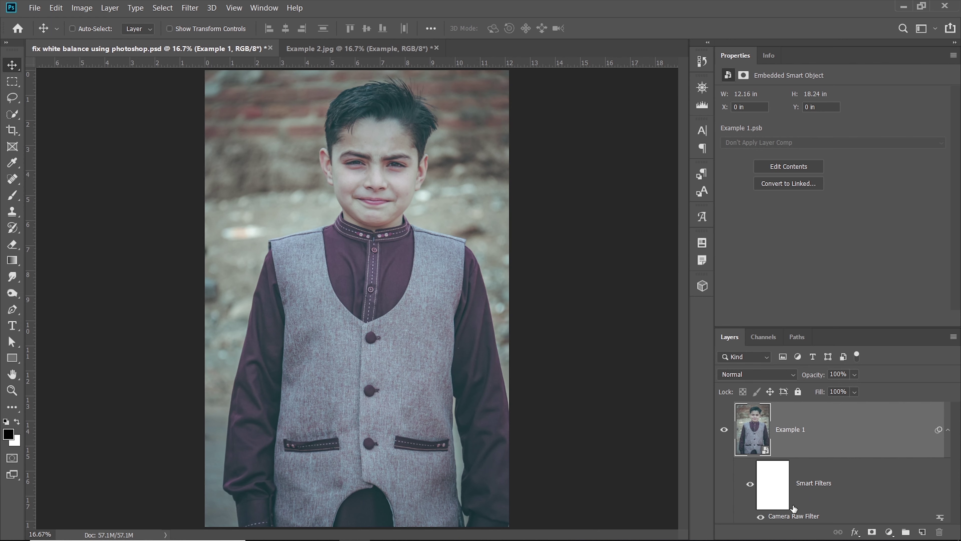
double_click(797, 520)
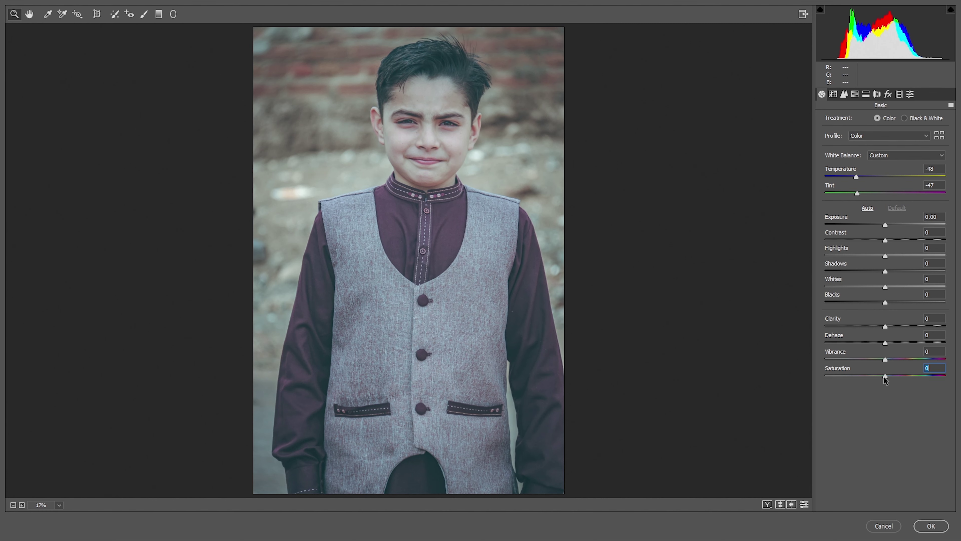
drag(884, 377, 900, 378)
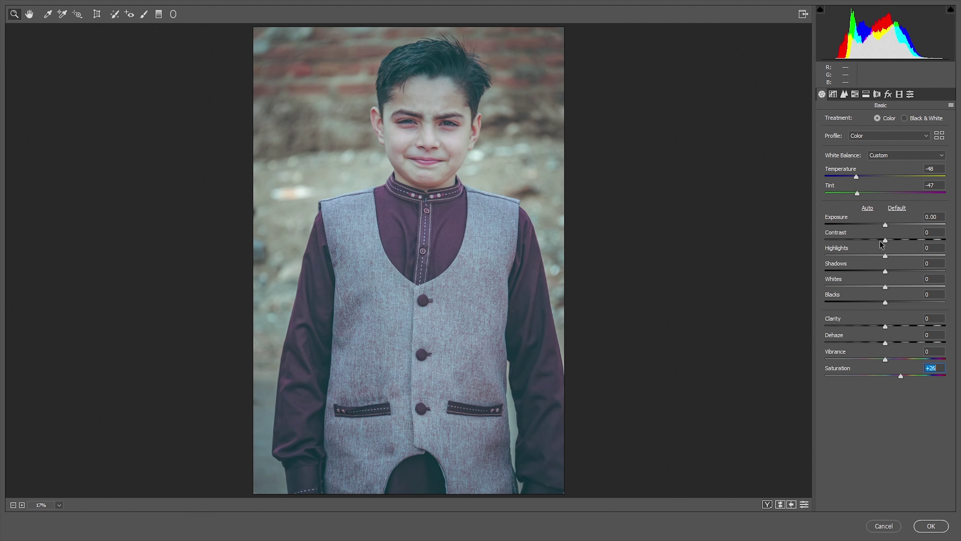
mouse_move(884, 243)
mouse_down()
mouse_move(893, 241)
mouse_move(877, 273)
mouse_up()
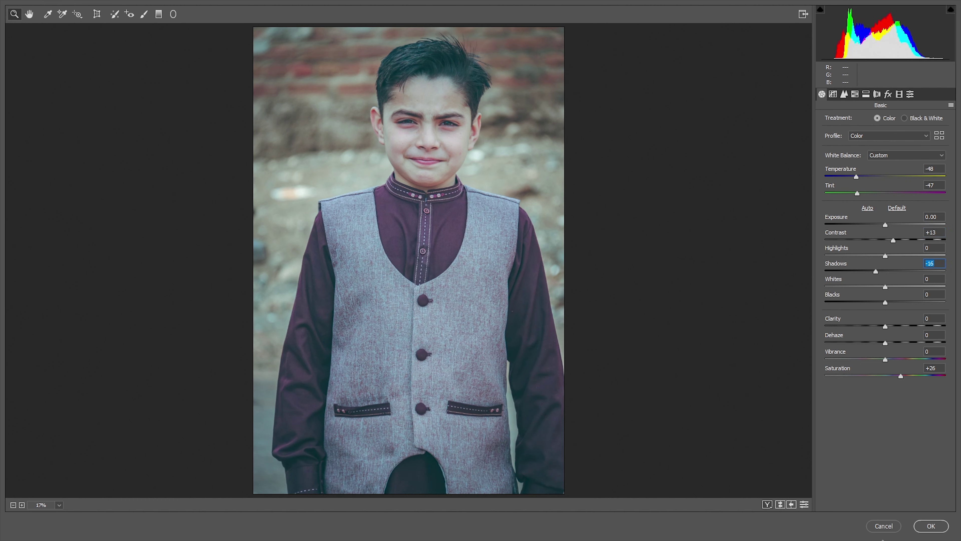
click(930, 525)
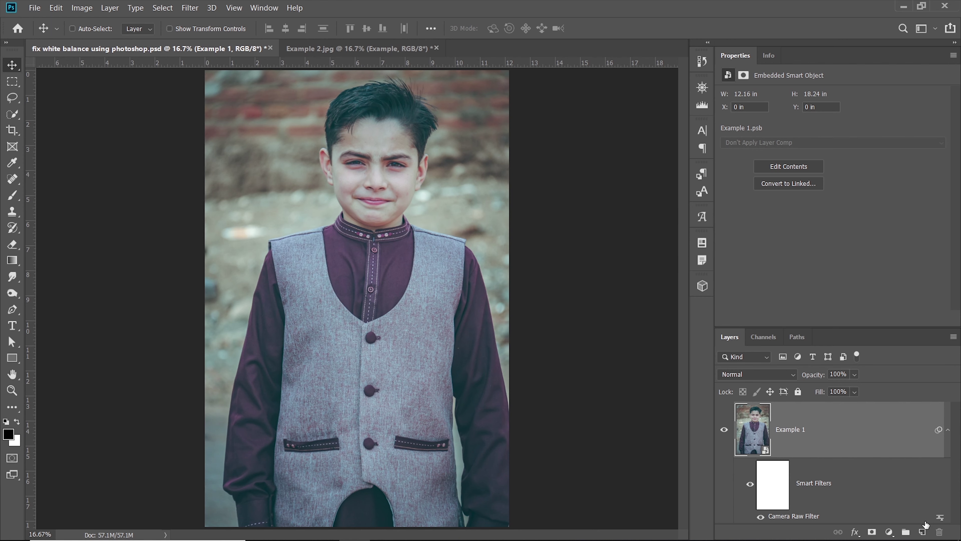
Add a Color Lookup adjustment layer with the DropBlues 3DLUT look.
click(889, 532)
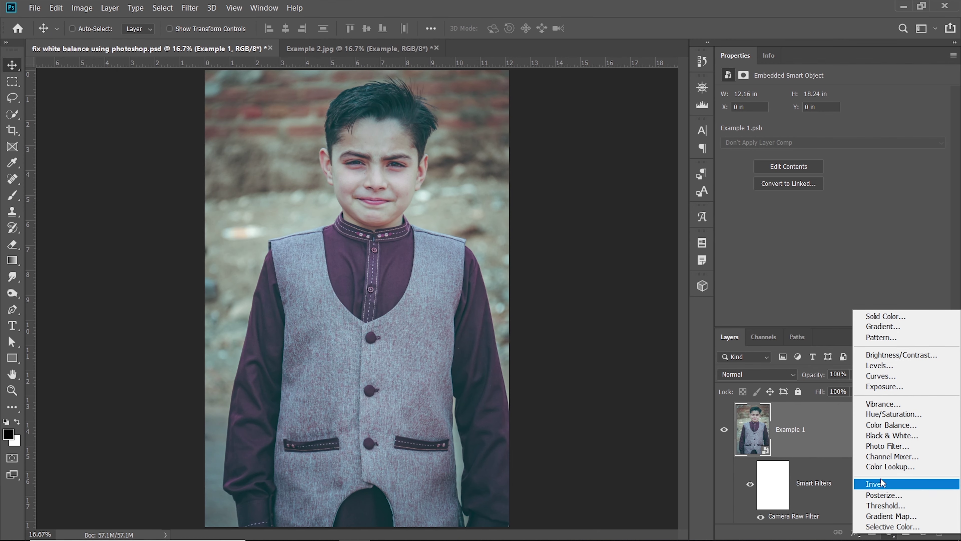
click(879, 465)
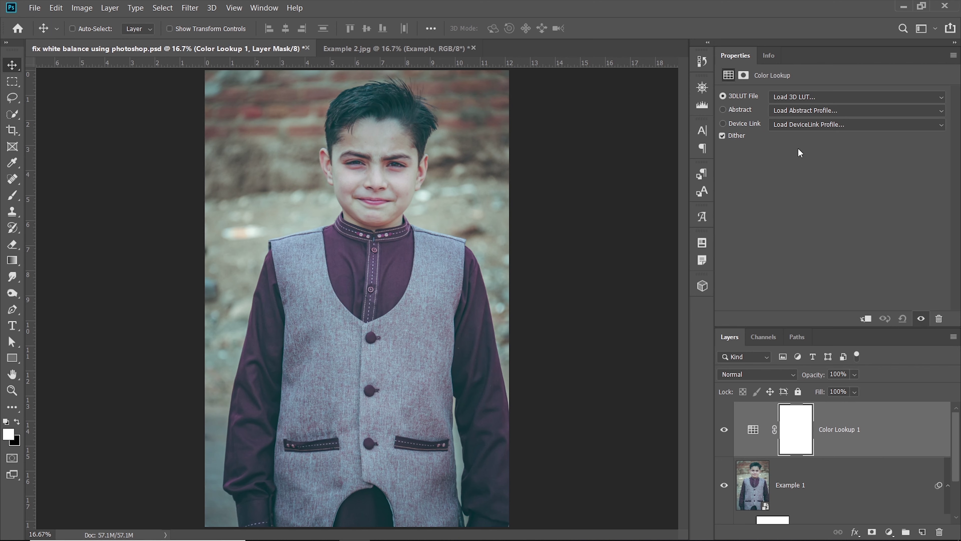
click(819, 99)
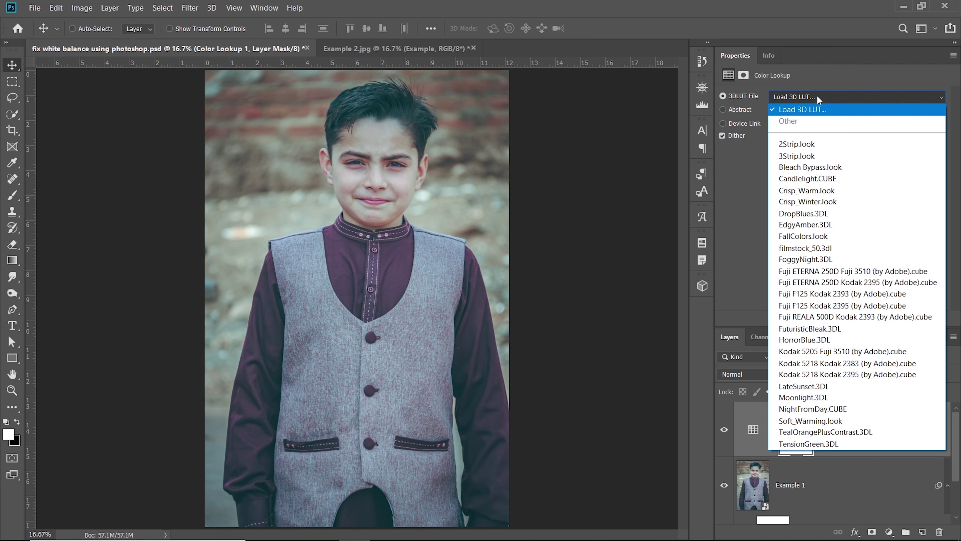
click(819, 210)
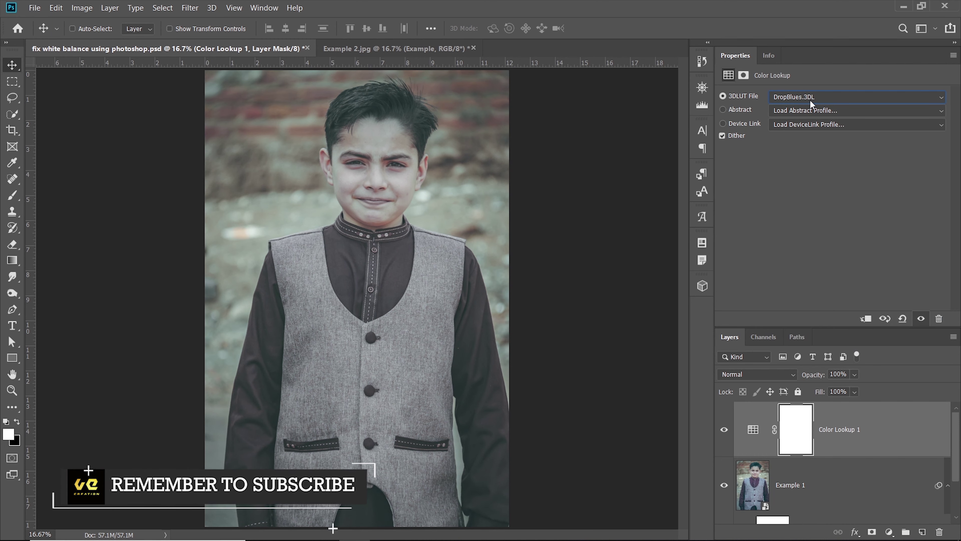
Scroll and arrow through the 3DLUT File list to try other lookup-table looks.
scroll(809, 99, down, 1)
scroll(809, 100, down, 1)
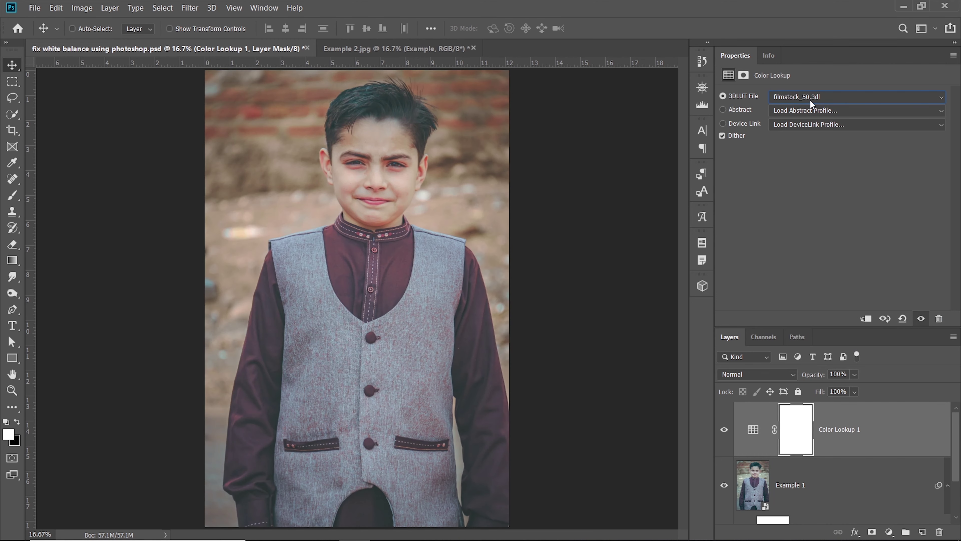
scroll(809, 99, down, 1)
scroll(810, 99, down, 1)
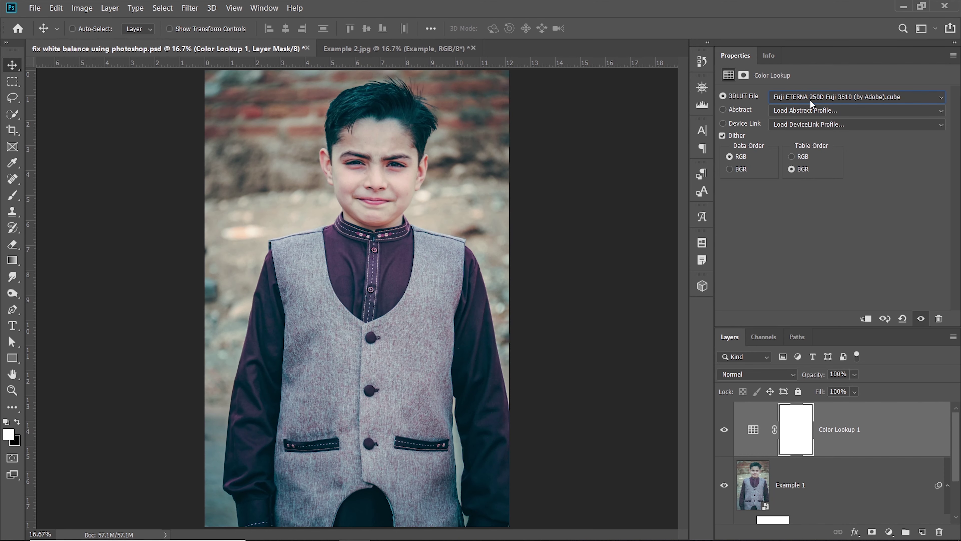
scroll(809, 99, down, 1)
scroll(810, 99, down, 1)
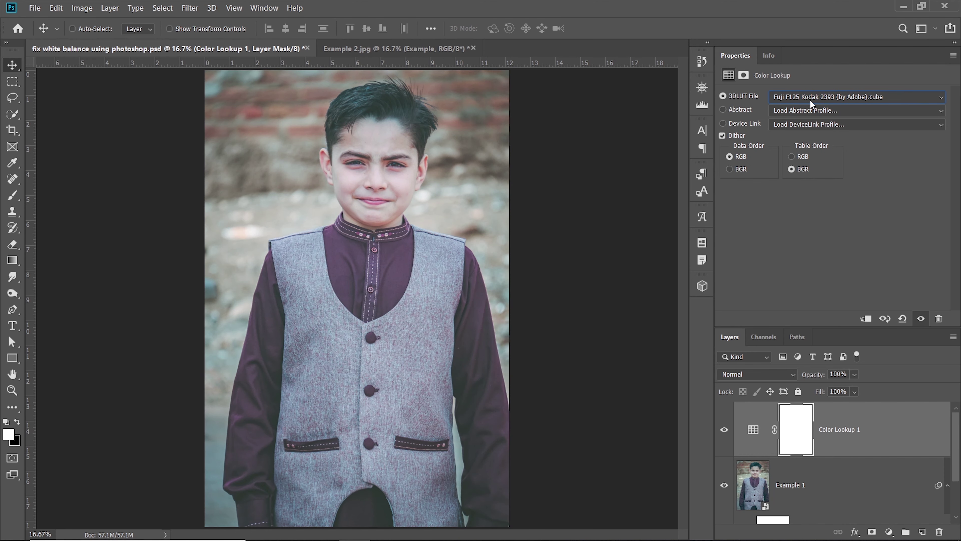
scroll(809, 99, down, 1)
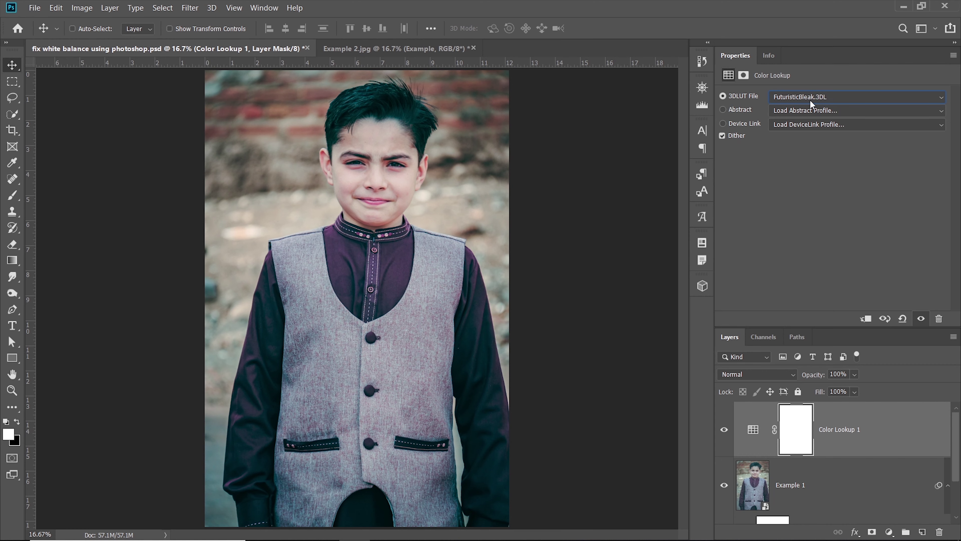
scroll(810, 99, down, 1)
scroll(809, 99, down, 1)
scroll(809, 99, down, 1)
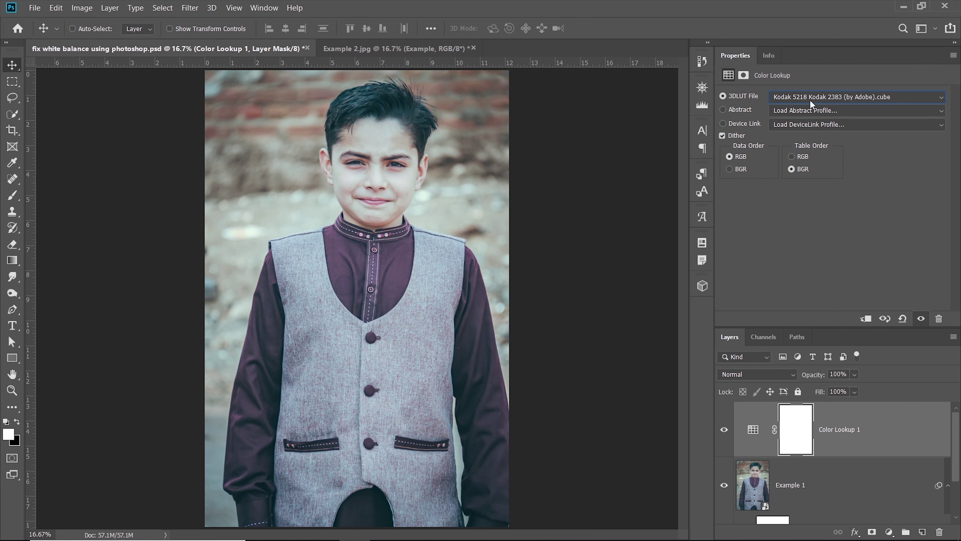
scroll(809, 99, down, 1)
scroll(809, 99, up, 1)
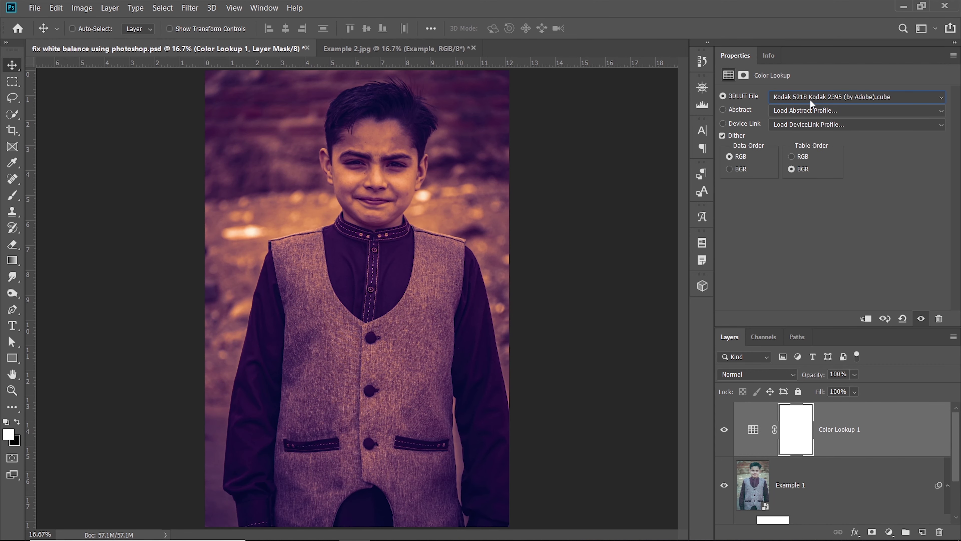
scroll(810, 99, down, 1)
scroll(810, 100, down, 1)
scroll(809, 99, down, 1)
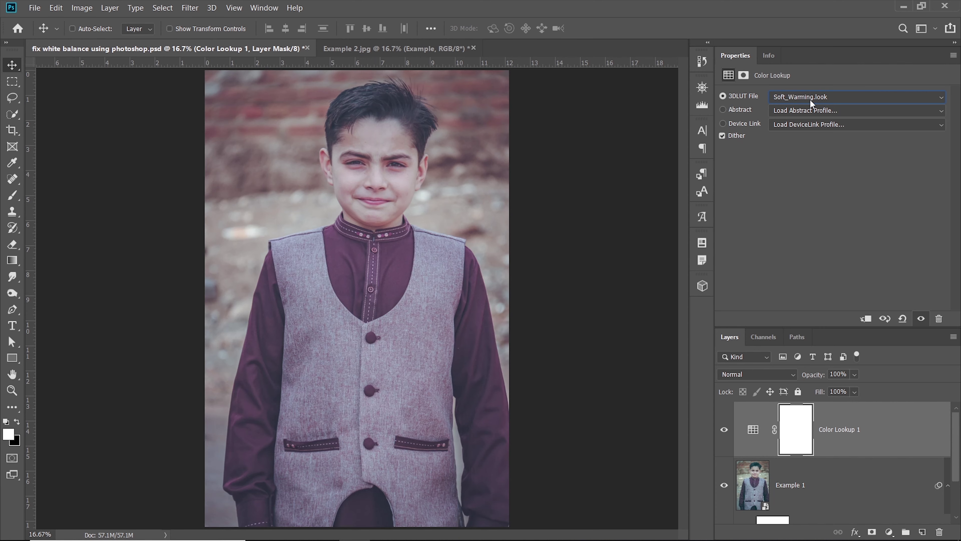
scroll(810, 99, down, 1)
scroll(809, 99, down, 1)
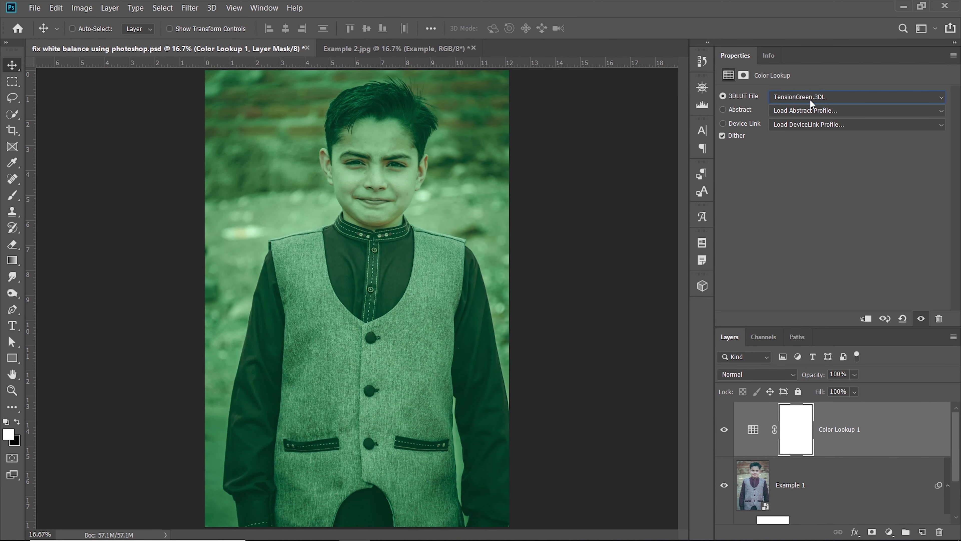
key(Up)
key(Up)
key(Up)
key(Up)
key(Up)
key(Up)
key(Up)
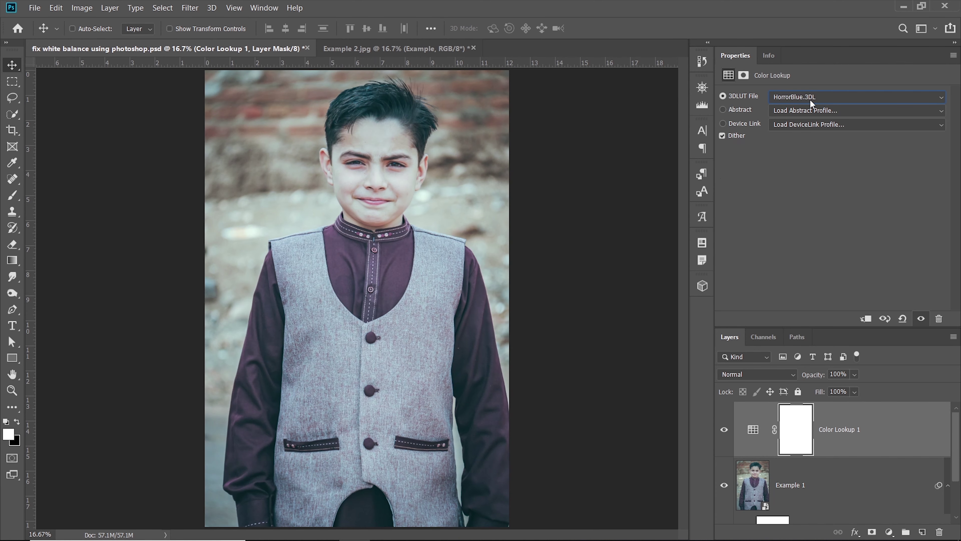
key(Up)
key(Up)
key(Up)
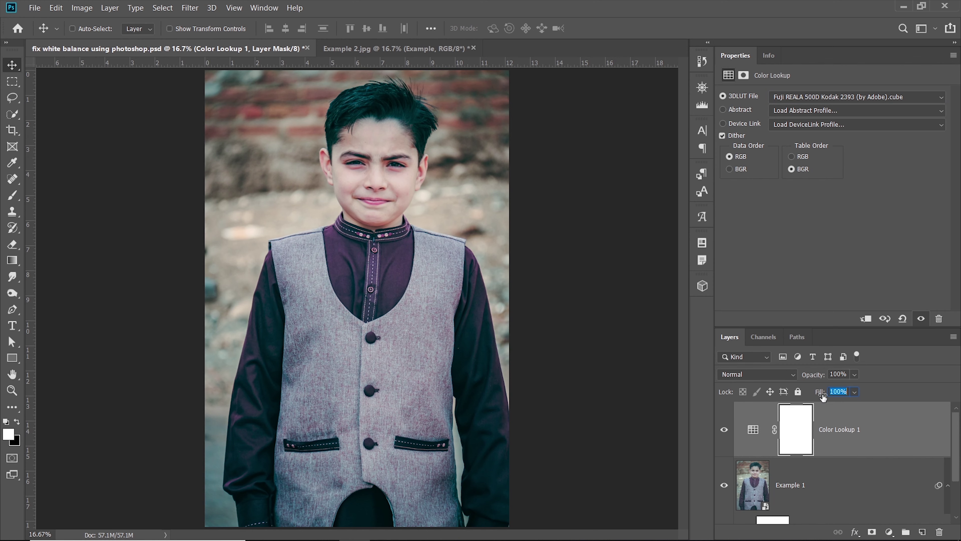
Set the Color Lookup fill to 50% and add a Hue/Saturation layer with Saturation +25.
text(50)
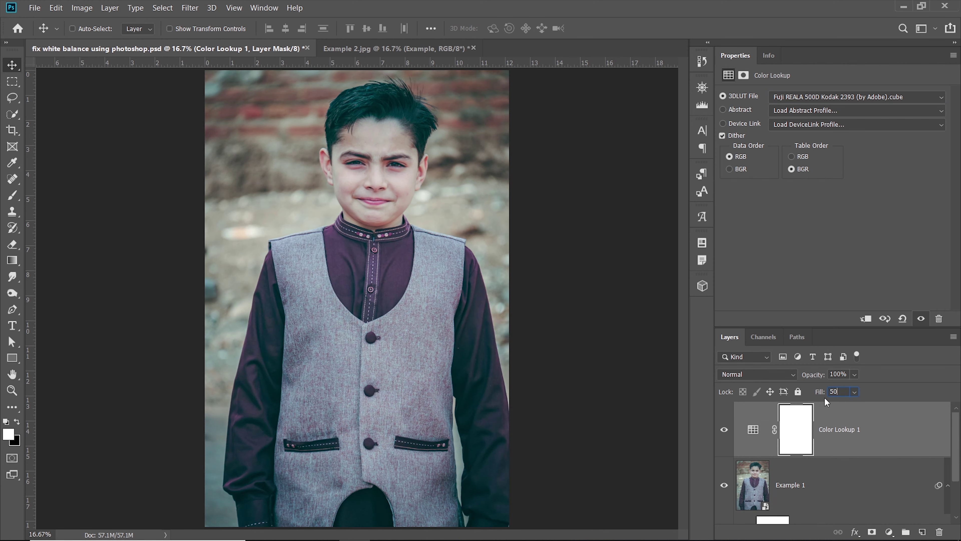
click(889, 531)
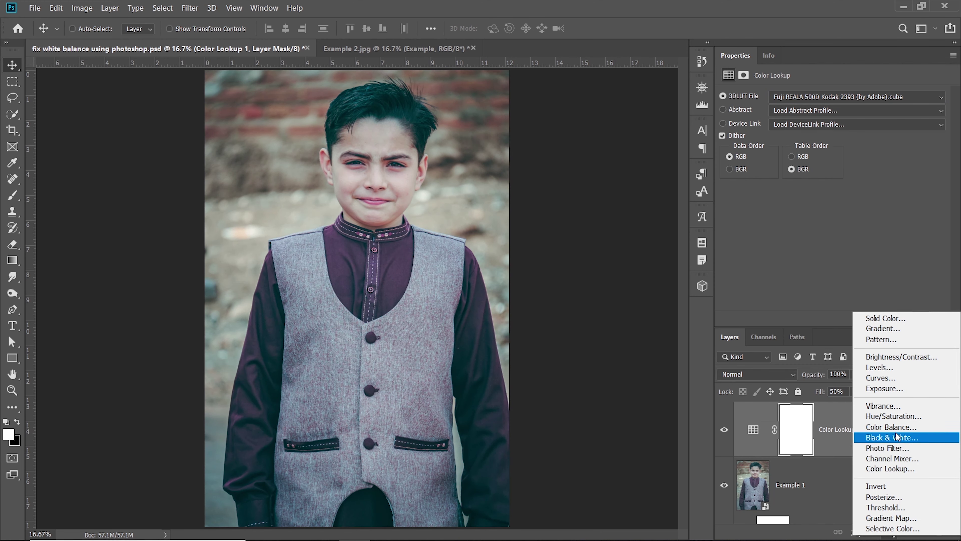
click(894, 417)
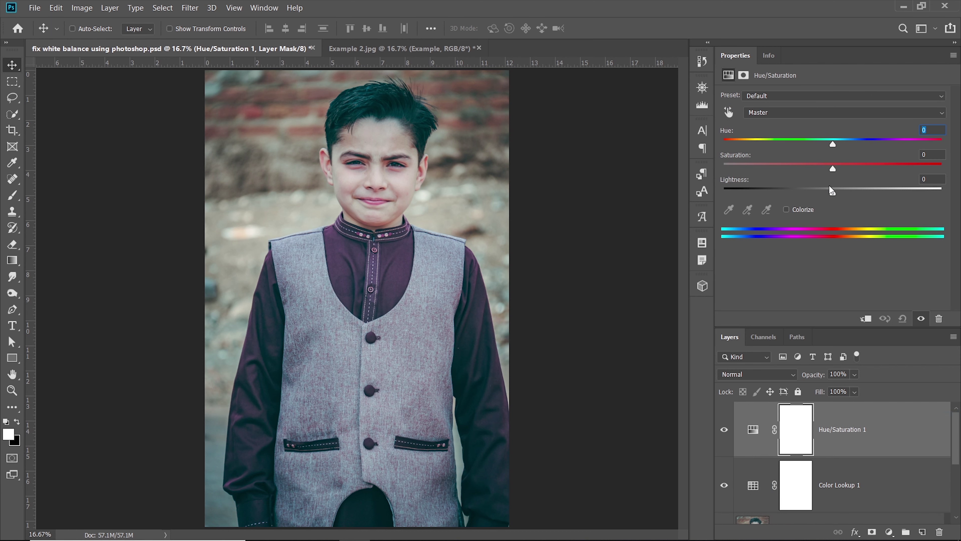
drag(833, 169, 870, 168)
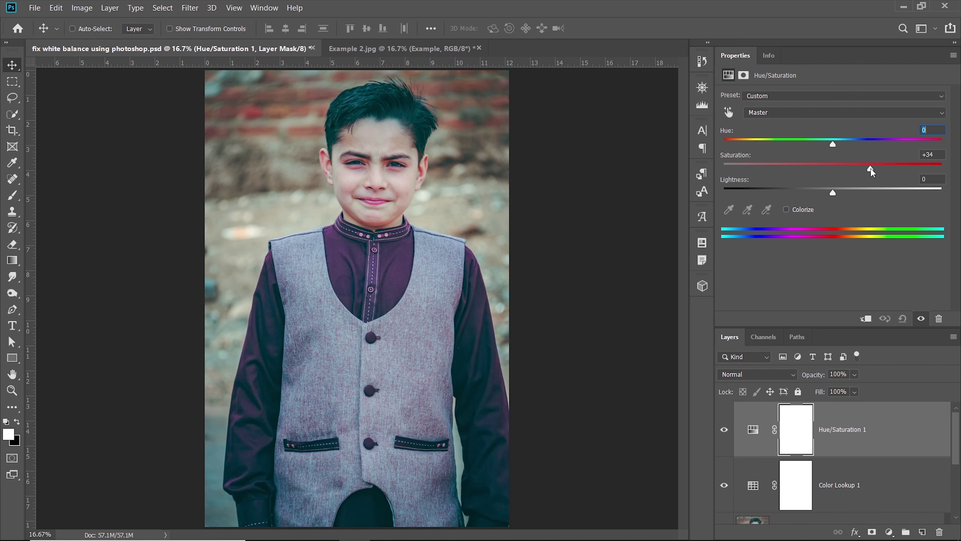
Toggle the Camera Raw Filter off and on to compare the correction with the original.
click(880, 482)
scroll(880, 482, down, 2)
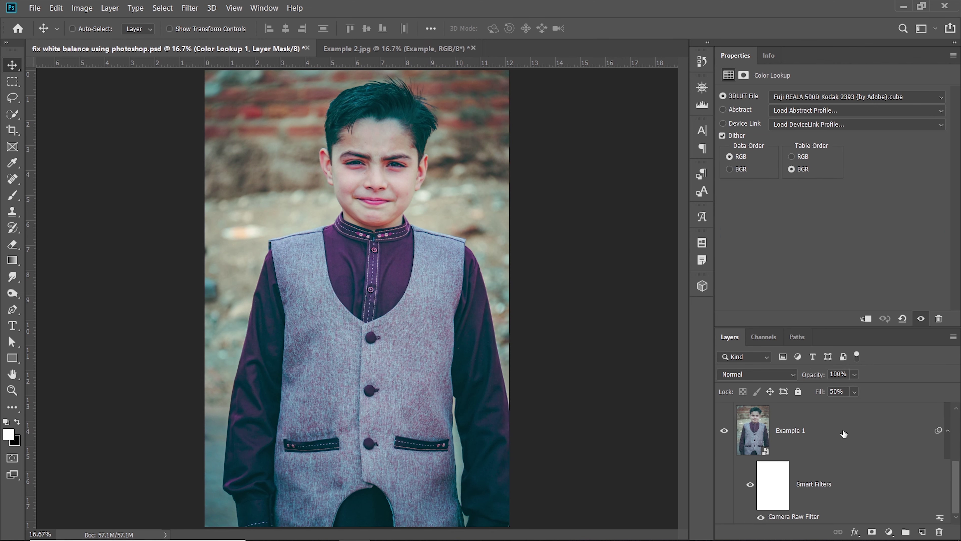
click(723, 428)
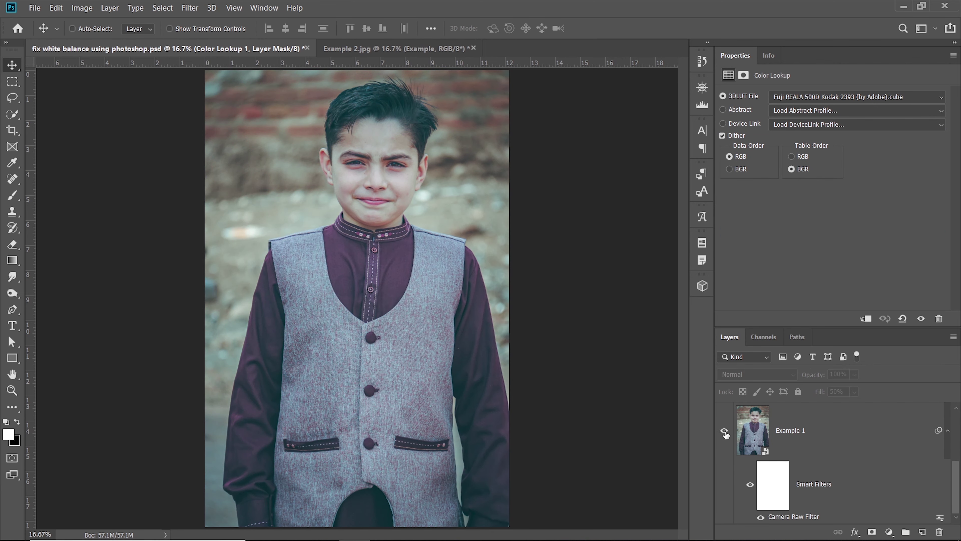
click(760, 517)
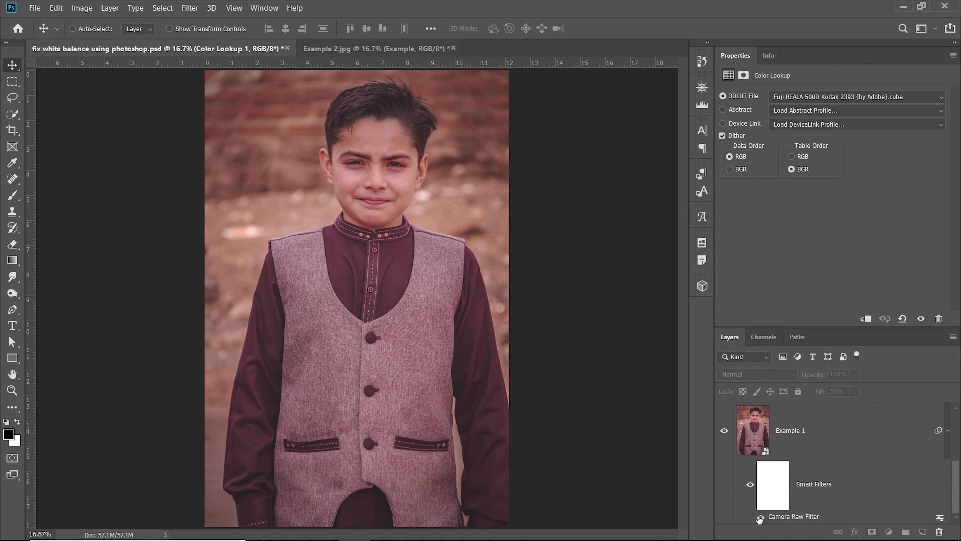
click(759, 516)
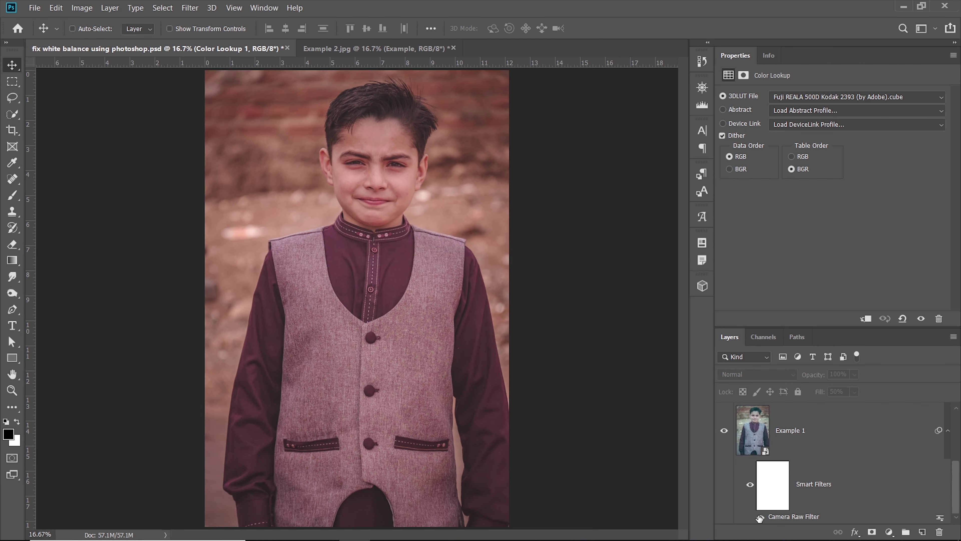
scroll(753, 507, up, 3)
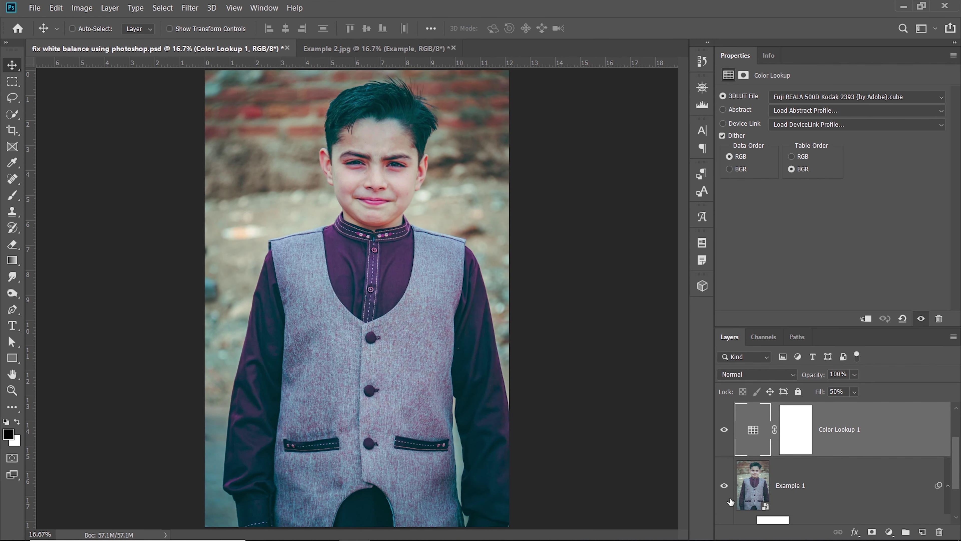
On Example 2.jpg, convert the deer layer to a smart object and start the Camera Raw Filter.
click(356, 50)
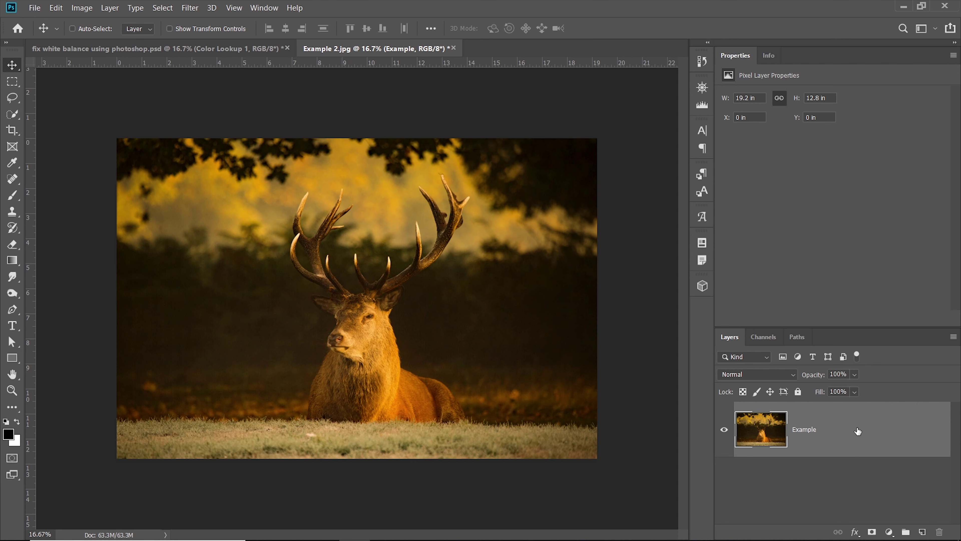
click(189, 7)
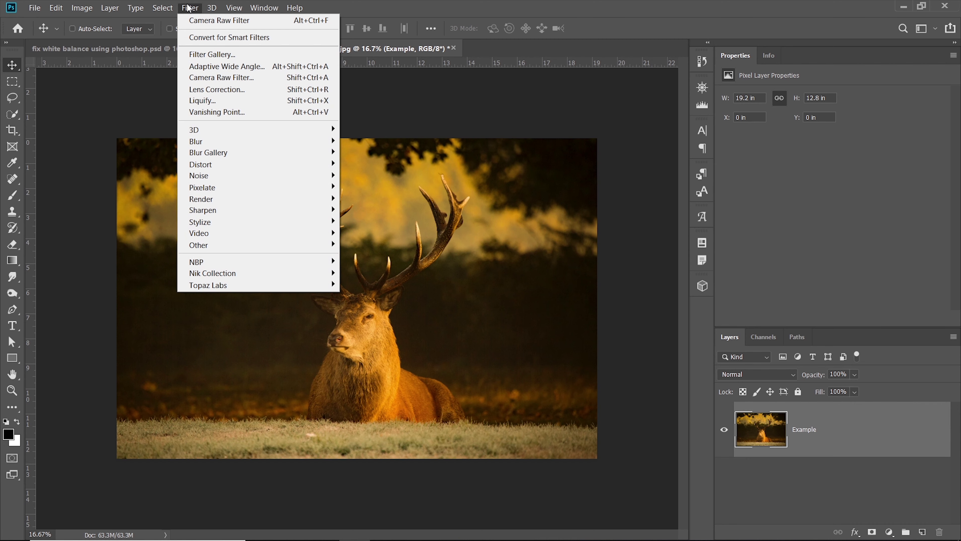
click(206, 38)
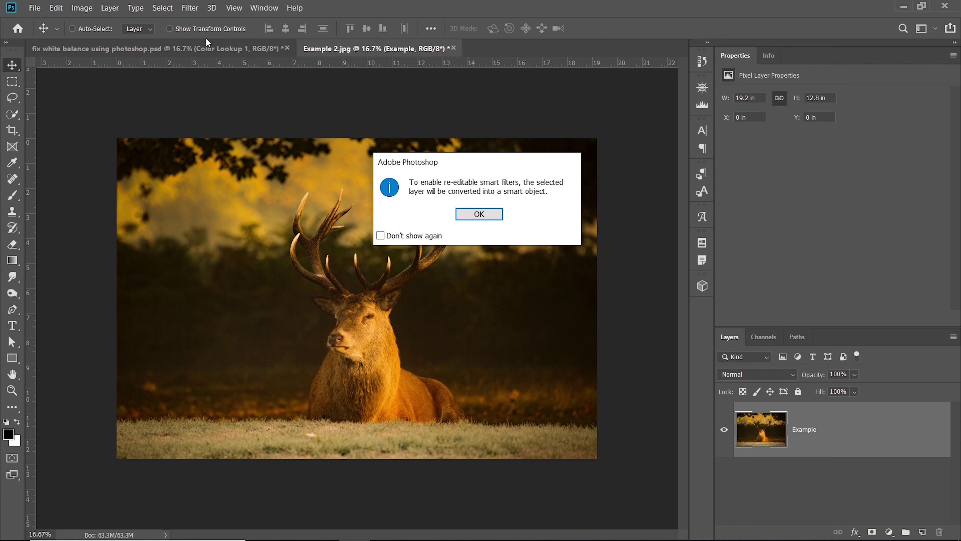
click(466, 214)
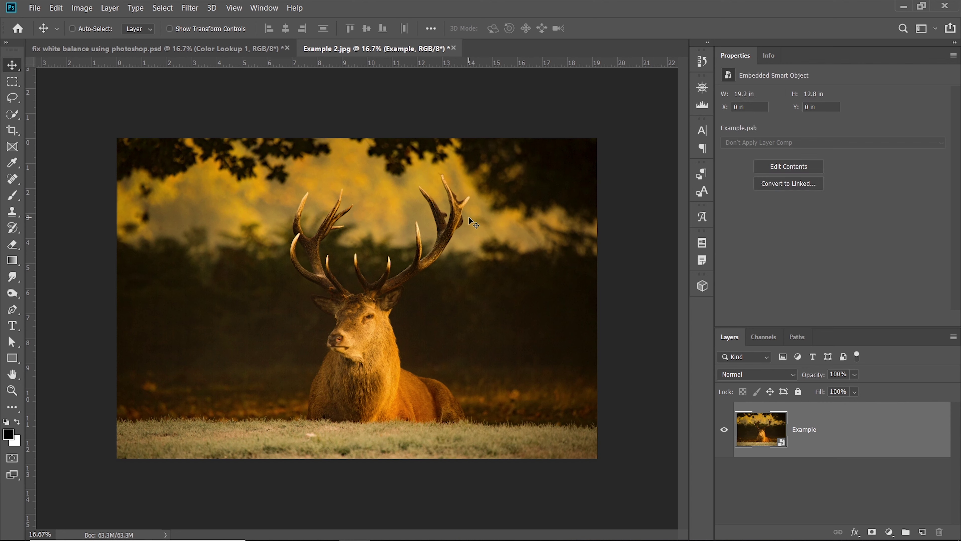
click(189, 8)
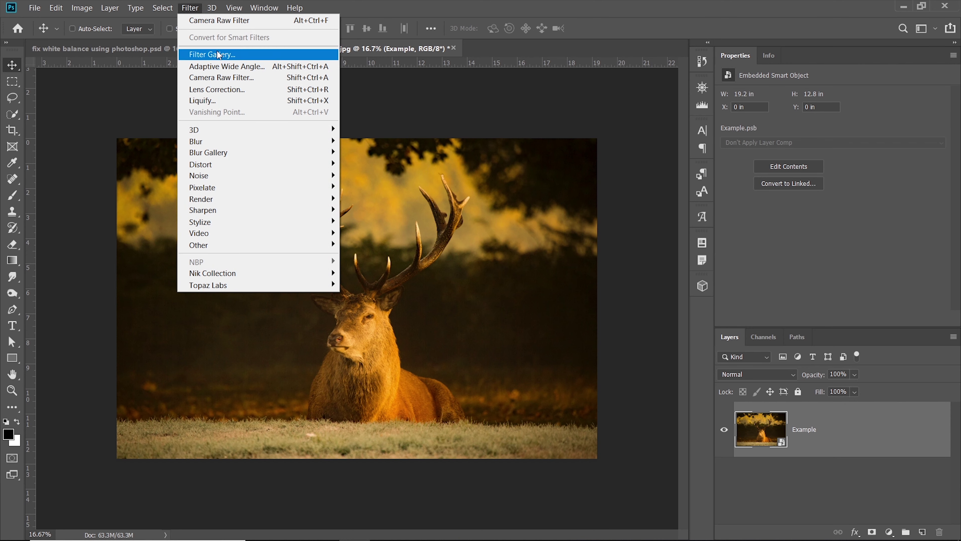
click(218, 21)
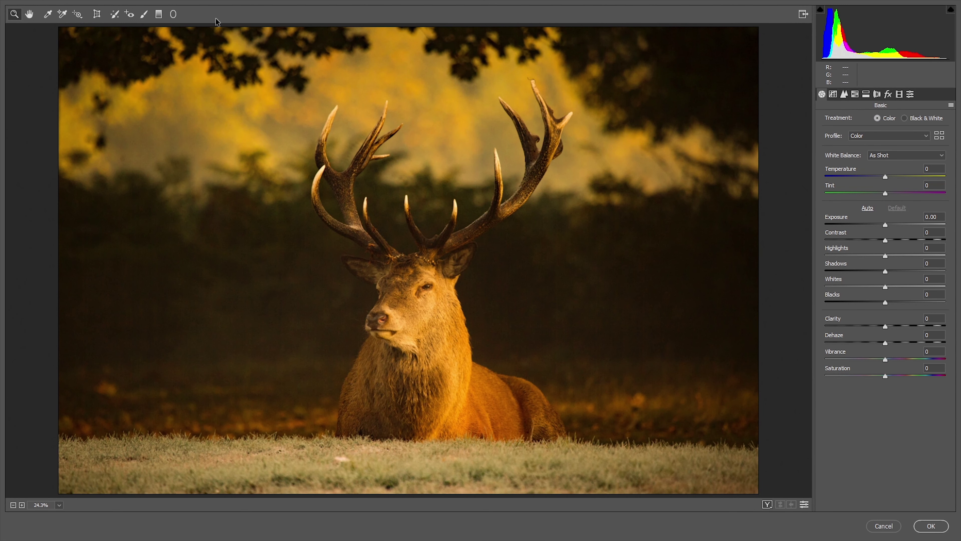
Sample the deer's face for white balance (Temperature -79, Tint -15), compare Before/After, and apply.
click(48, 16)
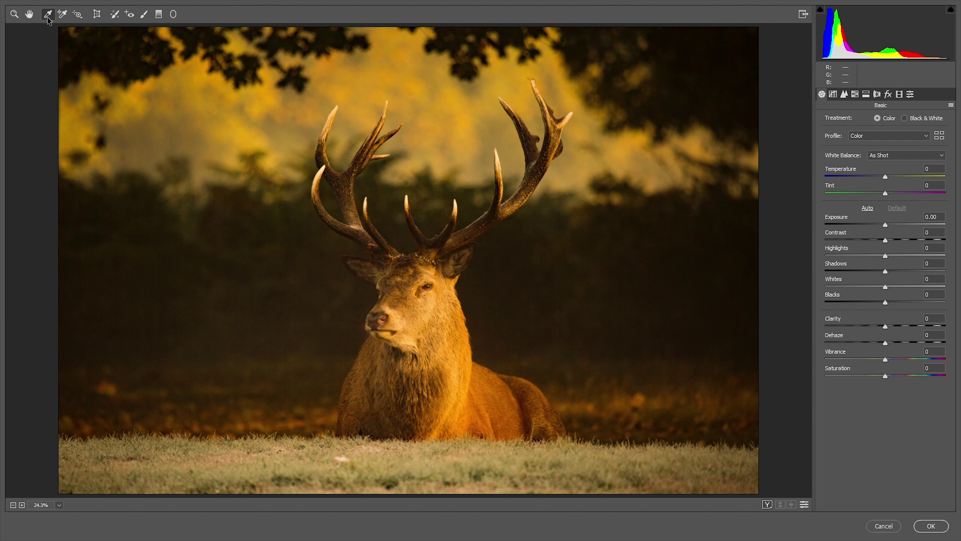
click(394, 311)
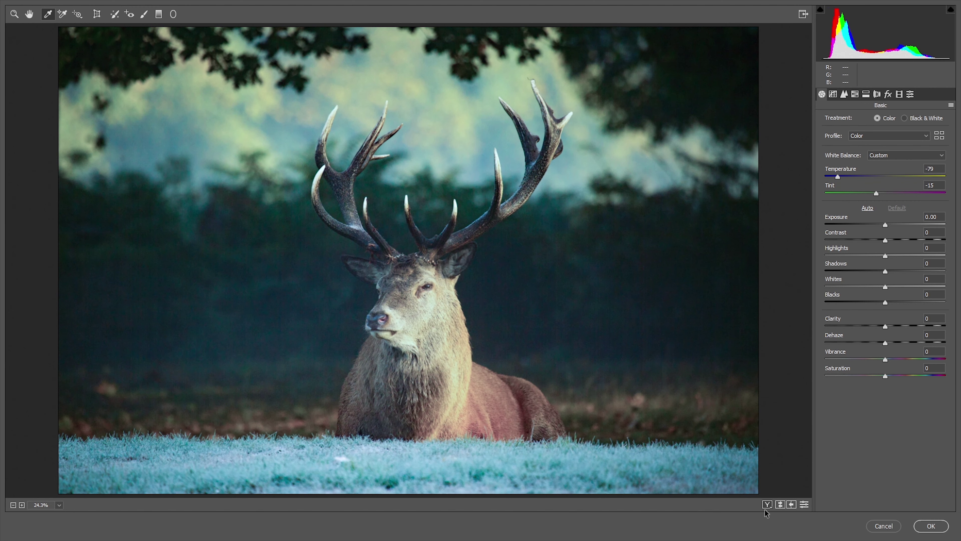
click(767, 505)
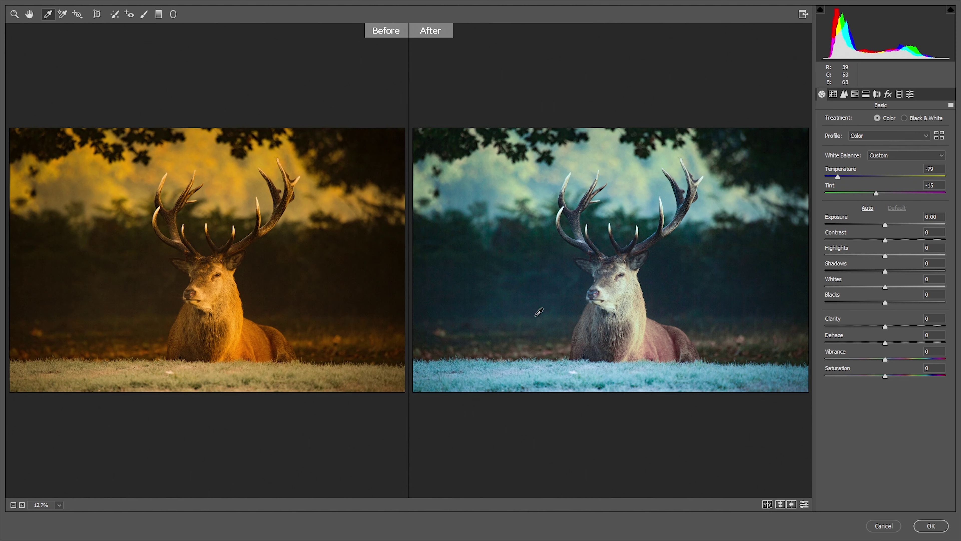
click(929, 526)
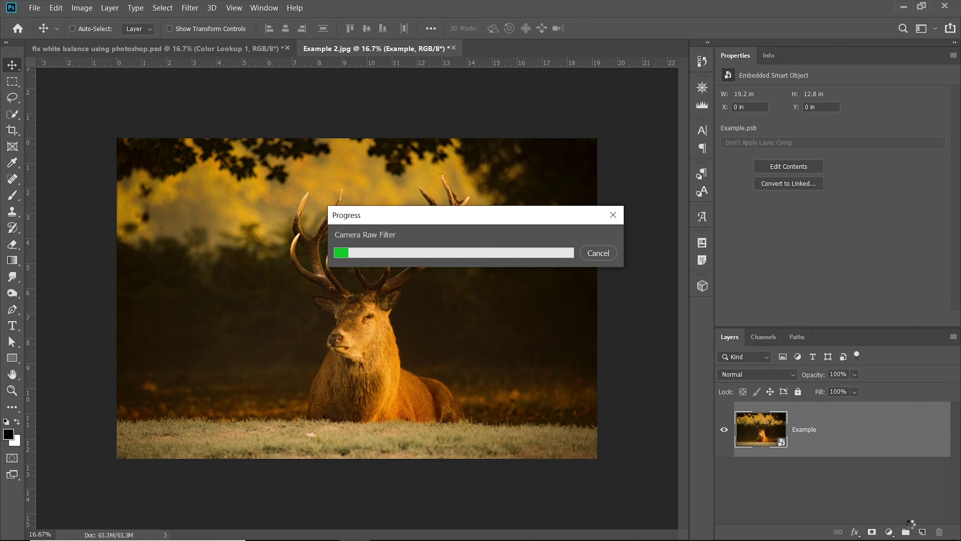